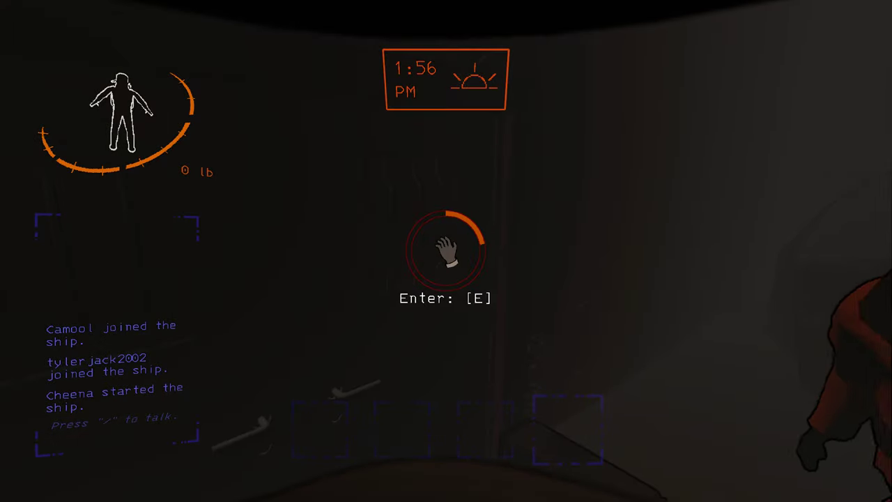
{"action": "key", "text": "e"}
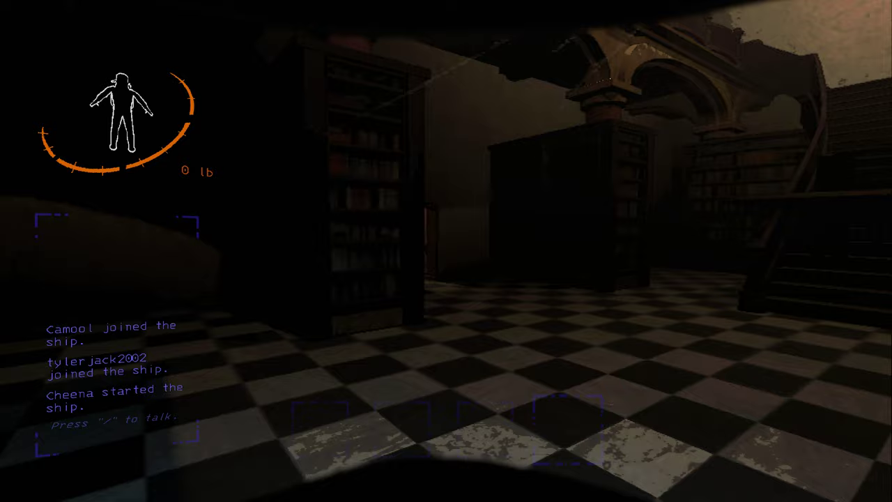
{"action": "key", "text": "w"}
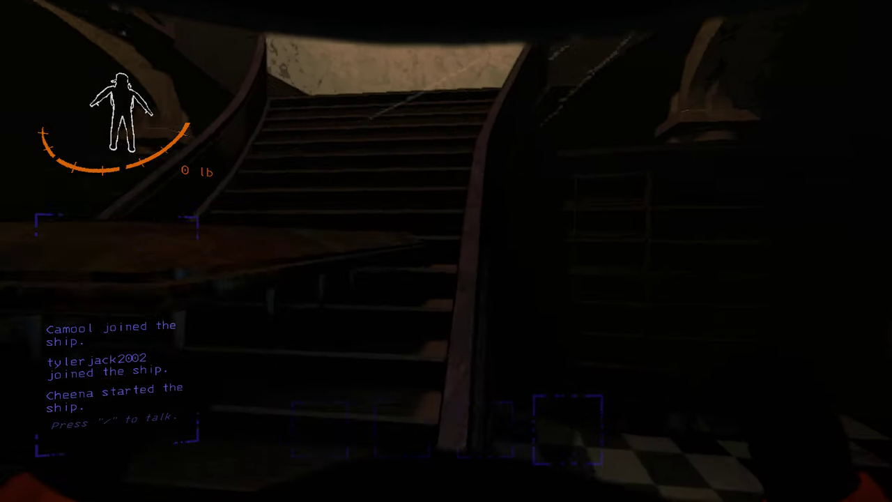
{"action": "key", "text": "w"}
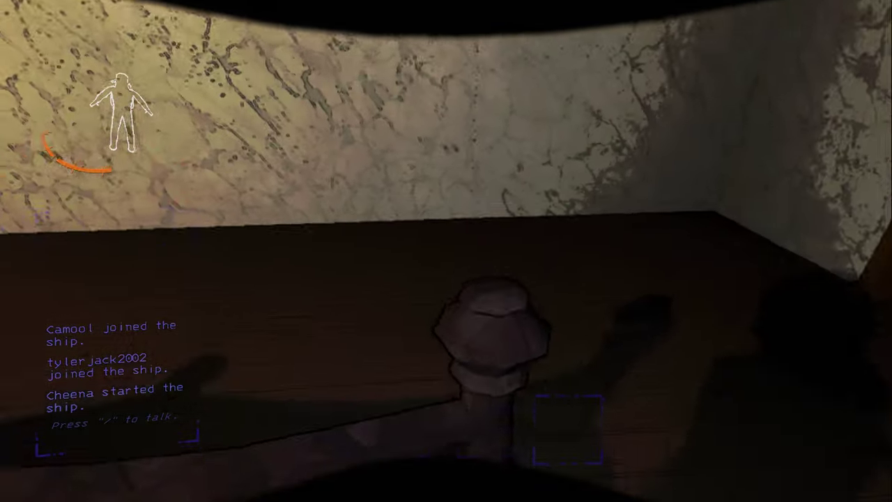
{"action": "key", "text": "w"}
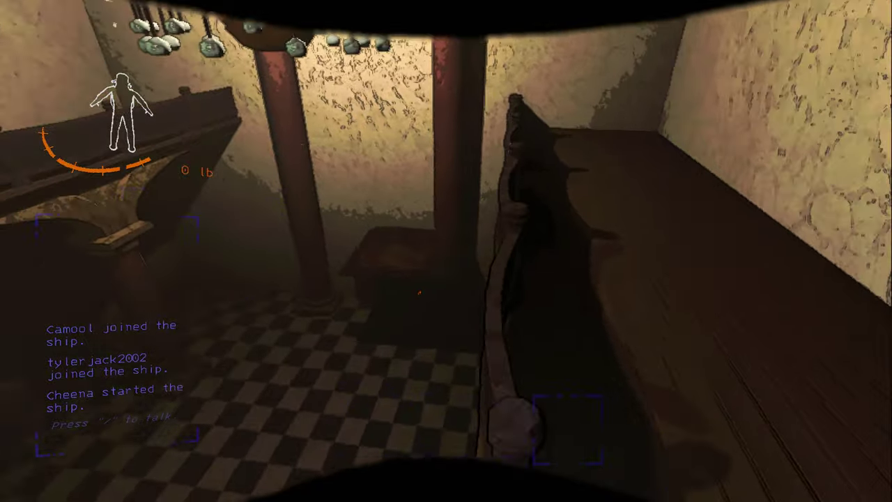
{"action": "key", "text": "w"}
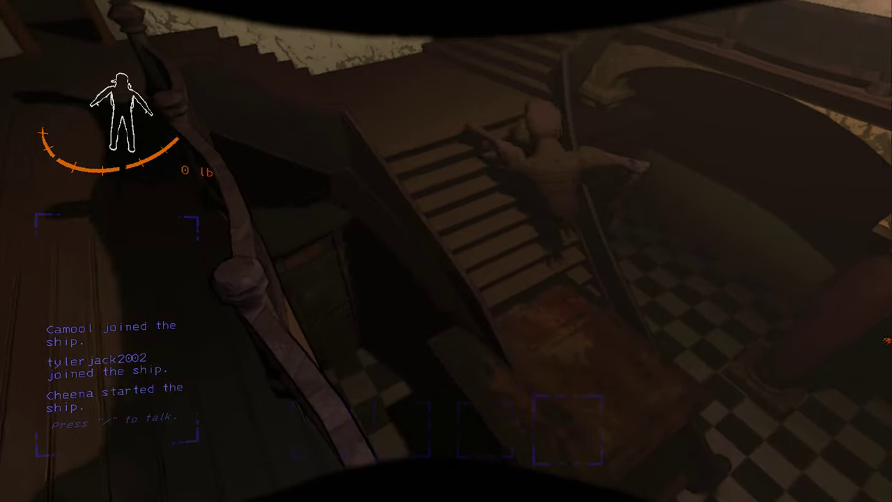
{"action": "key", "text": "w"}
{"action": "key", "text": "w"}
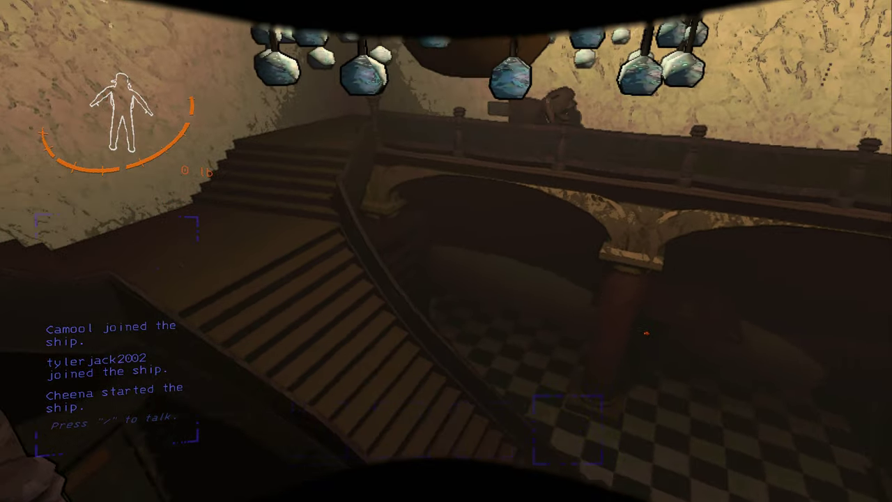